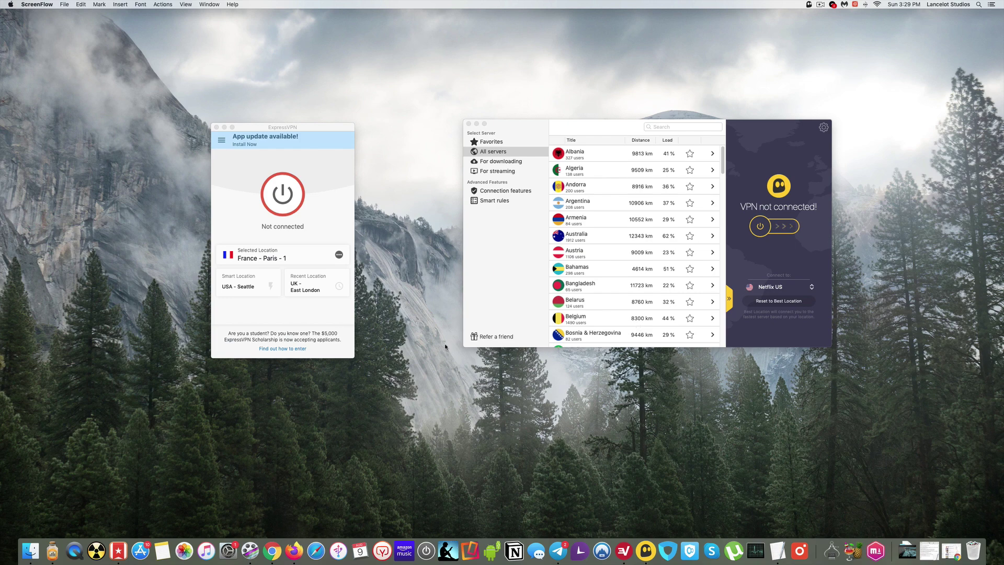
Move, close and reopen the ExpressVPN window
{"action": "left_click_drag", "start_coordinate": [331, 127], "coordinate": [313, 124]}
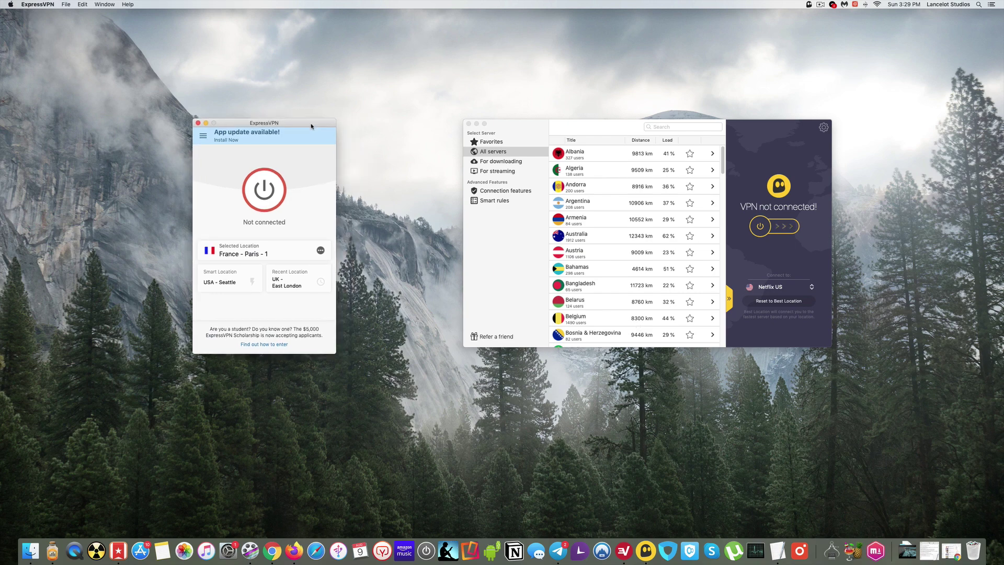
{"action": "left_click", "coordinate": [198, 123]}
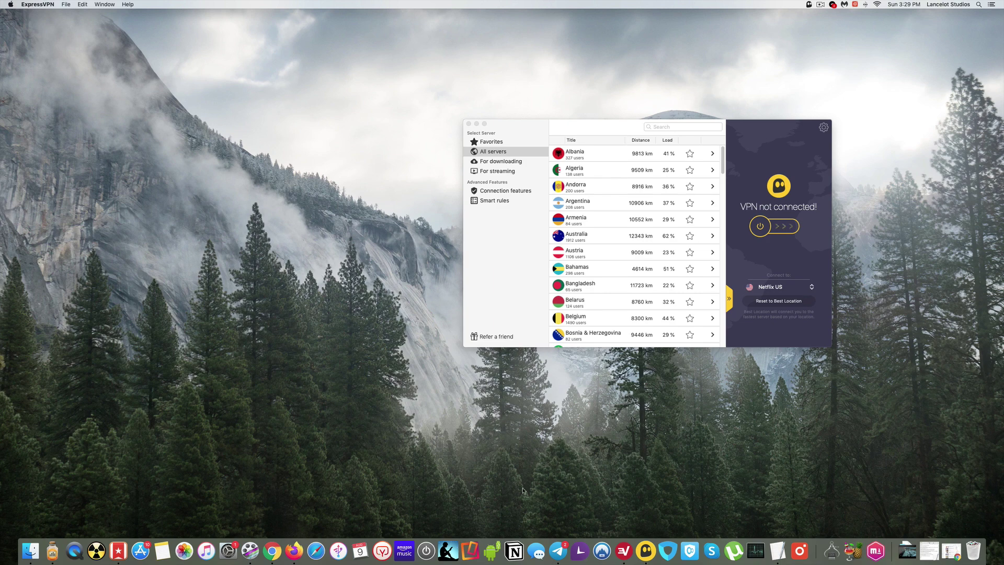
{"action": "left_click", "coordinate": [624, 551]}
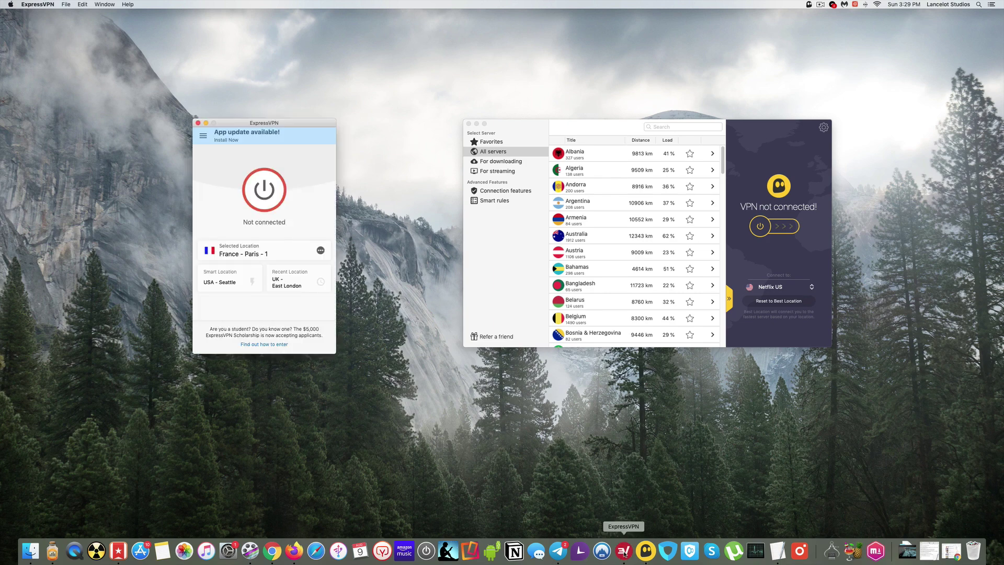
Pick Switzerland - 2 from Europe in ExpressVPN's All locations list, after briefly choosing Germany - Nuremberg
{"action": "left_click", "coordinate": [320, 251]}
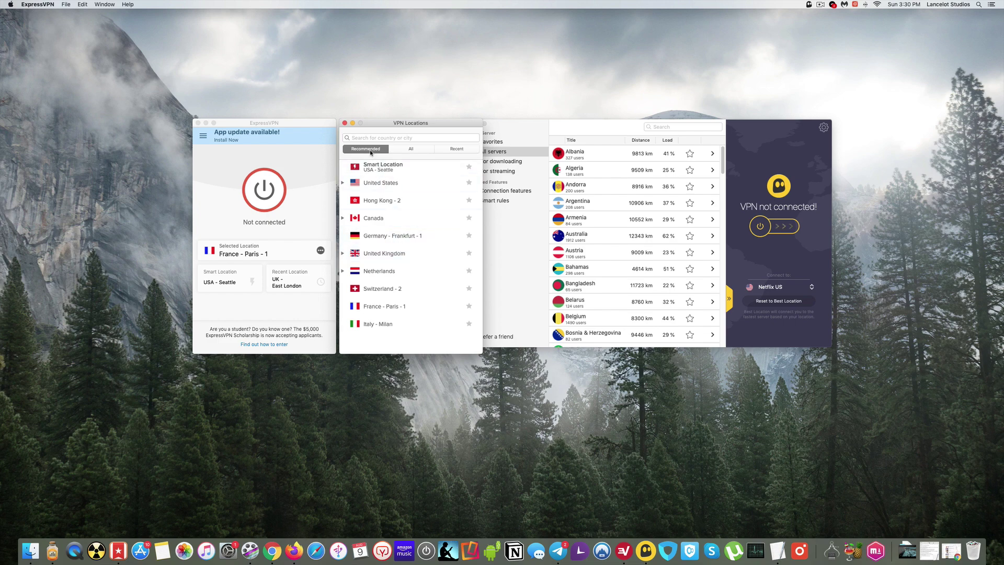
{"action": "left_click", "coordinate": [413, 150]}
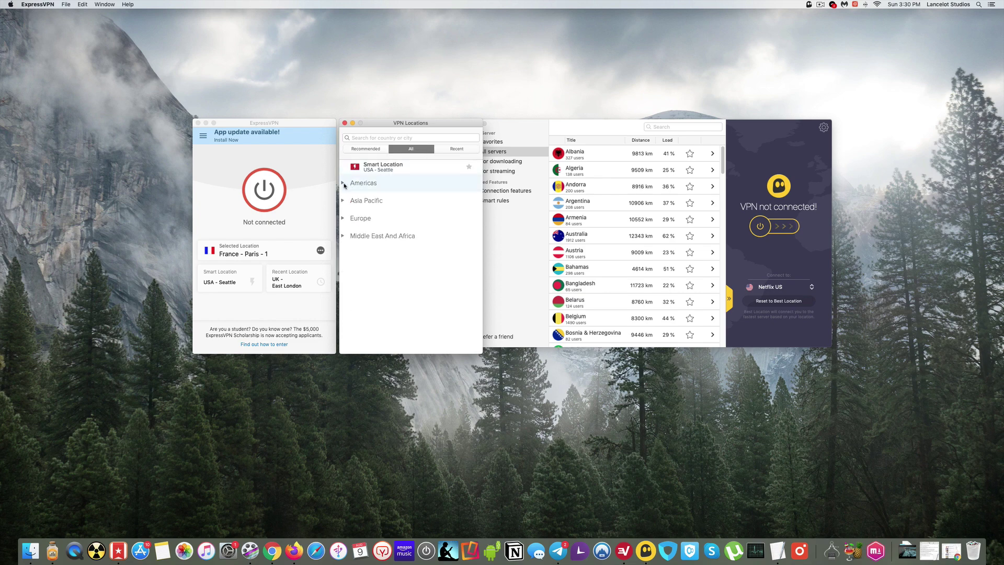
{"action": "left_click", "coordinate": [343, 219]}
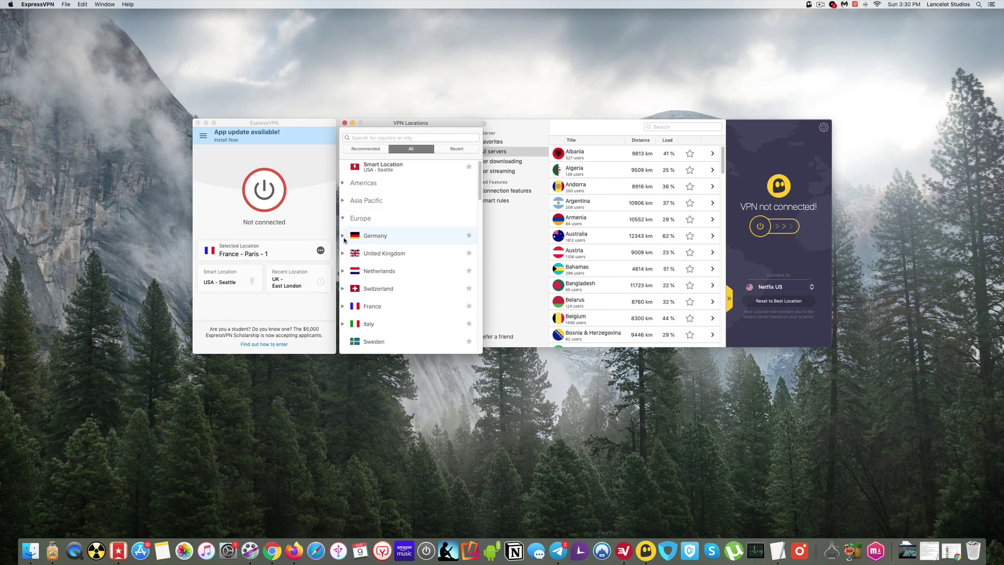
{"action": "left_click", "coordinate": [344, 237]}
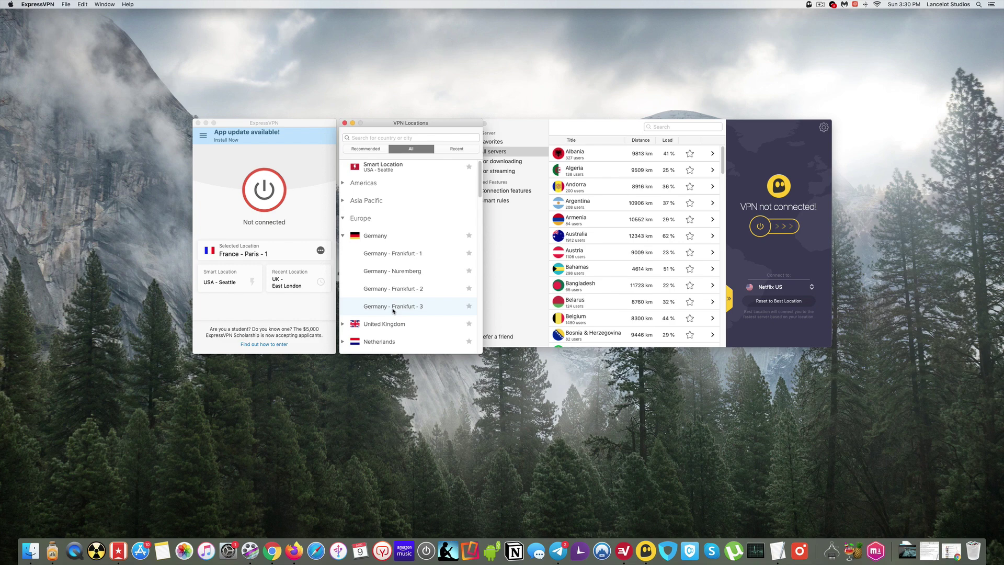
{"action": "left_click", "coordinate": [398, 272]}
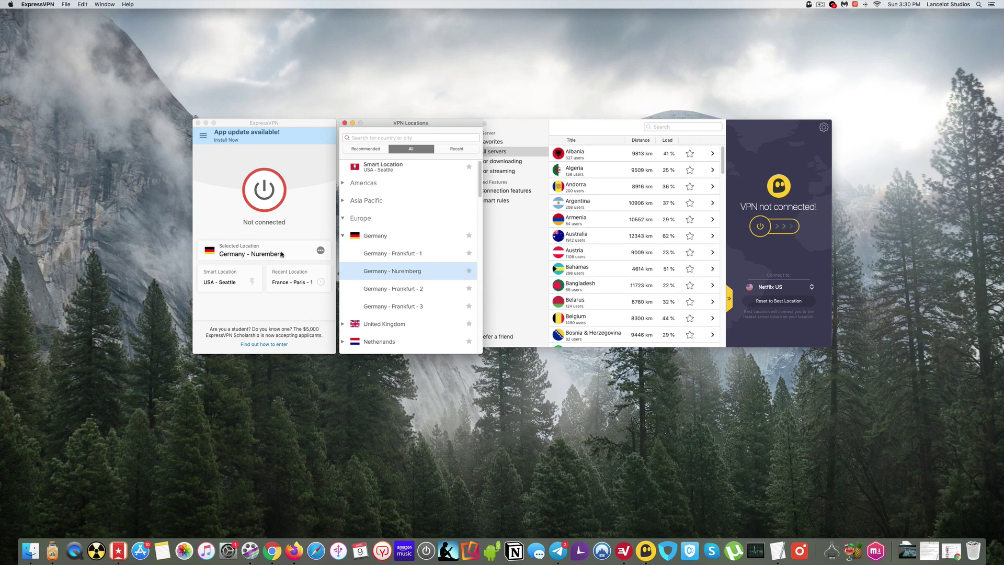
{"action": "scroll", "coordinate": [344, 246], "scroll_direction": "down", "scroll_amount": 10}
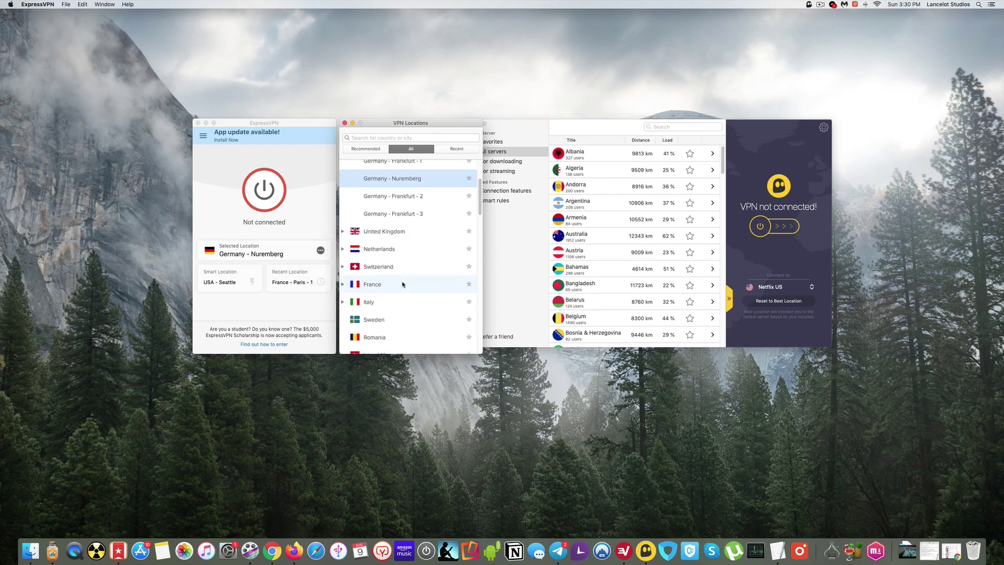
{"action": "scroll", "coordinate": [356, 220], "scroll_direction": "down", "scroll_amount": 2}
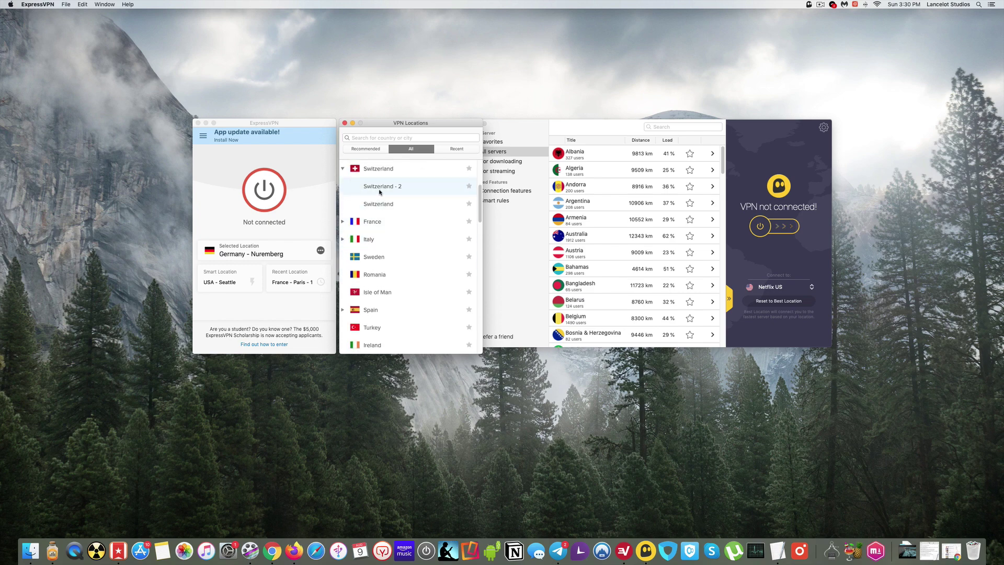
{"action": "left_click", "coordinate": [421, 188]}
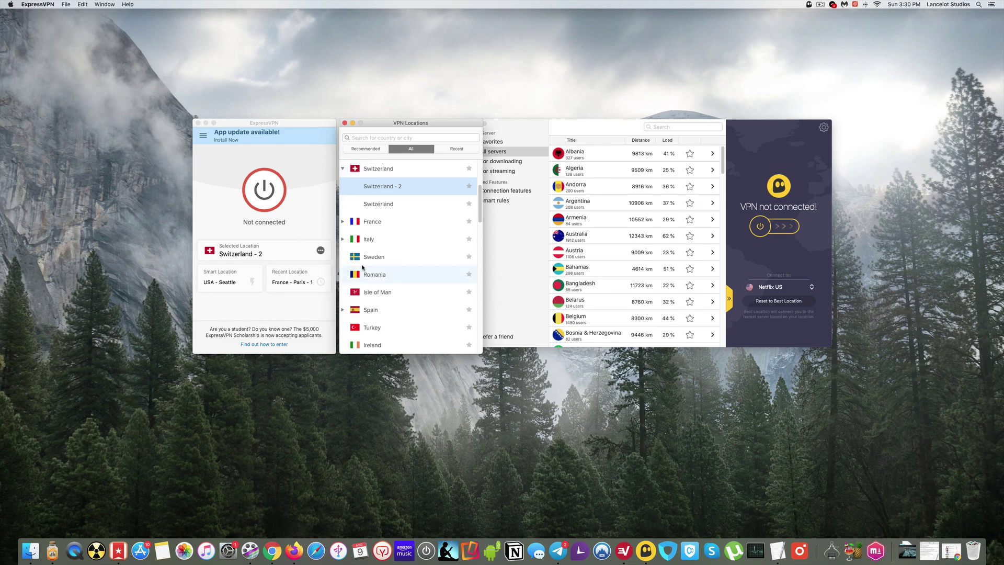
Close ExpressVPN's location list and collapse CyberGhost into its compact panel
{"action": "left_click", "coordinate": [345, 123]}
{"action": "left_click_drag", "start_coordinate": [474, 132], "coordinate": [439, 138]}
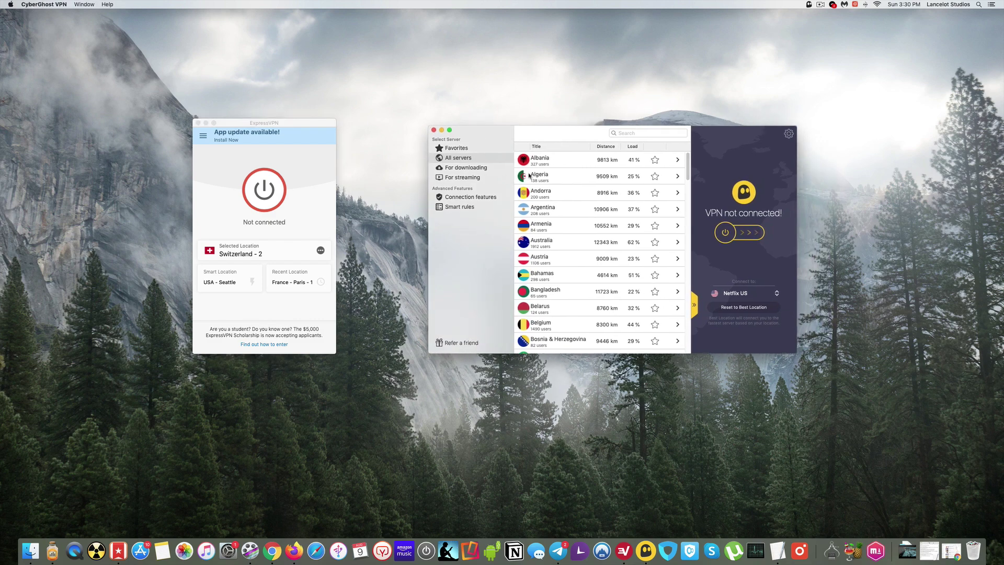
{"action": "left_click", "coordinate": [696, 306]}
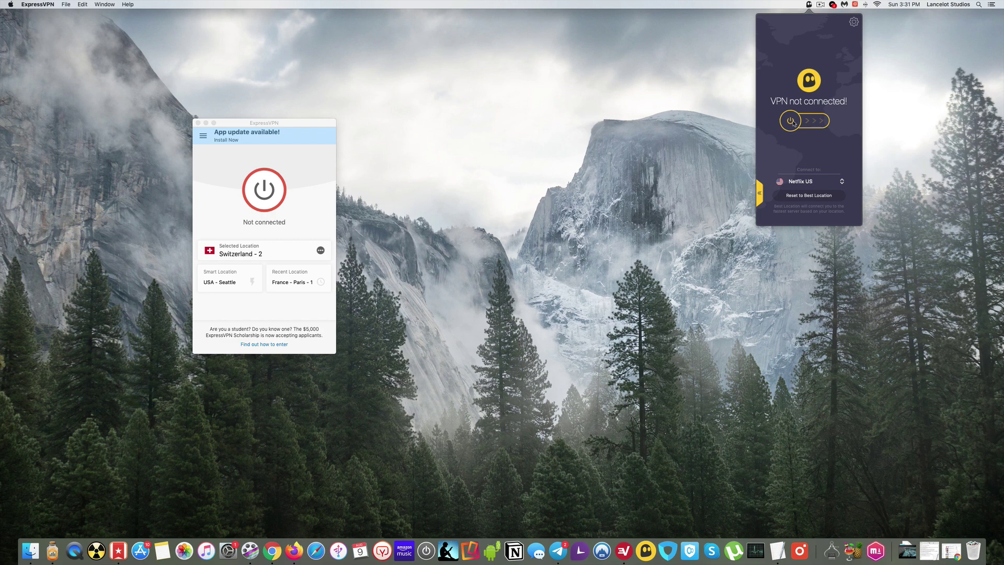
Check CyberGhost's connect-to list, leaving Netflix US selected
{"action": "left_click", "coordinate": [842, 182]}
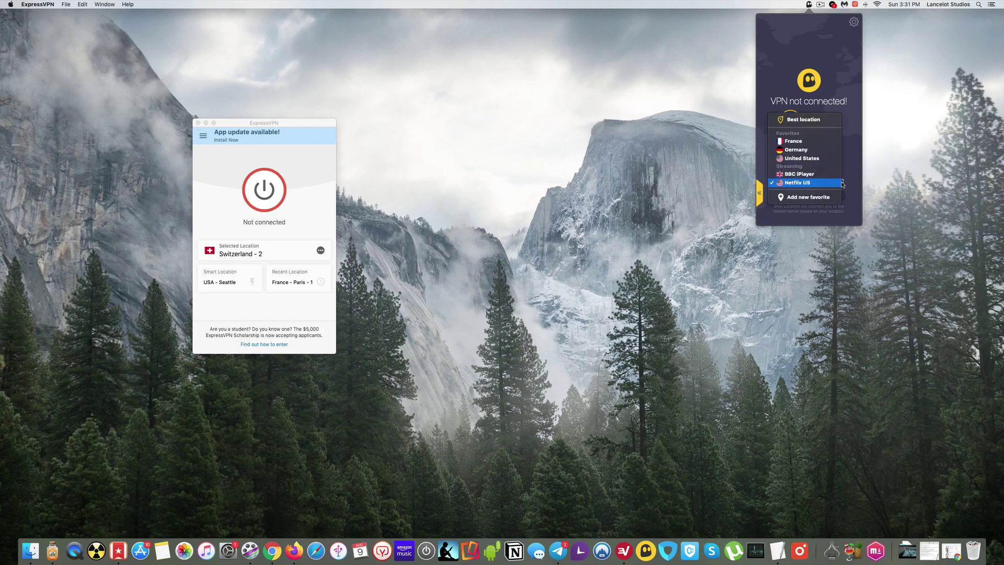
{"action": "left_click", "coordinate": [843, 184]}
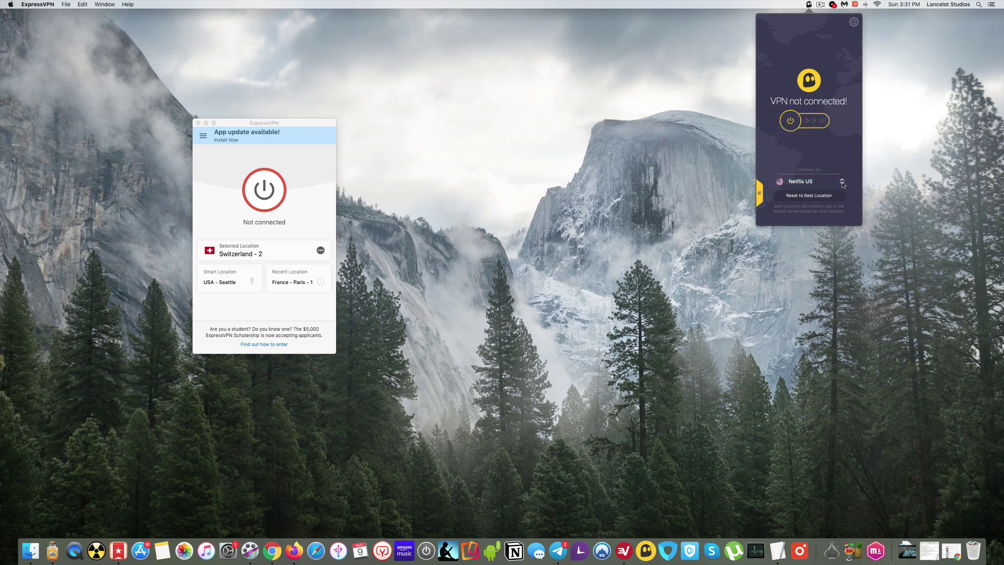
{"action": "left_click", "coordinate": [842, 183]}
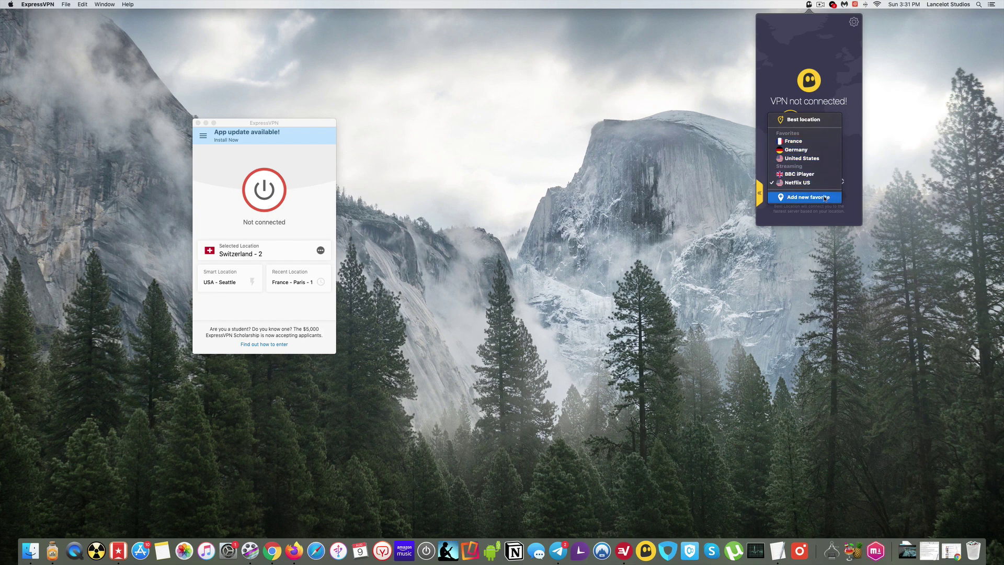
{"action": "left_click", "coordinate": [765, 199]}
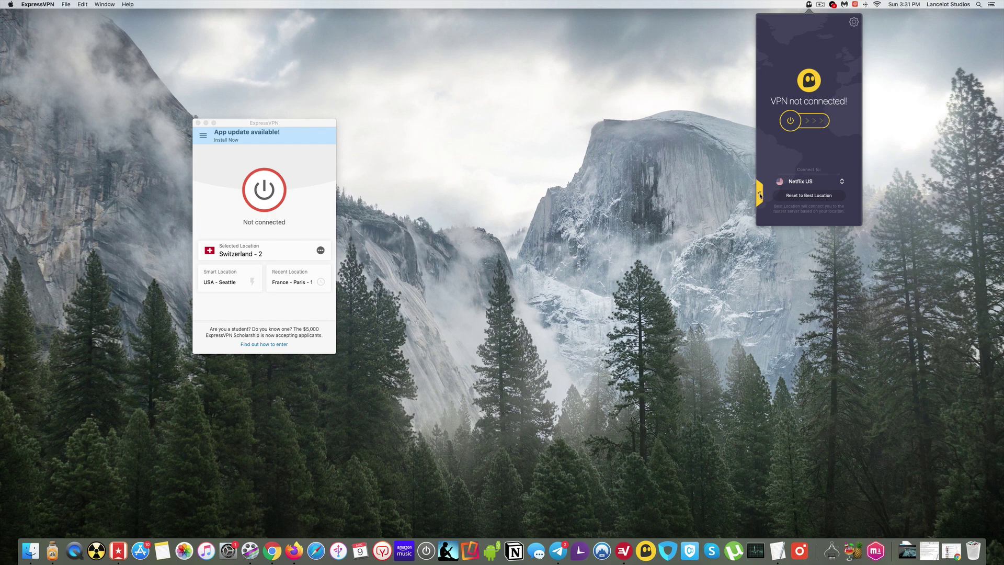
Expand CyberGhost's All servers list and select Germany
{"action": "left_click", "coordinate": [760, 195]}
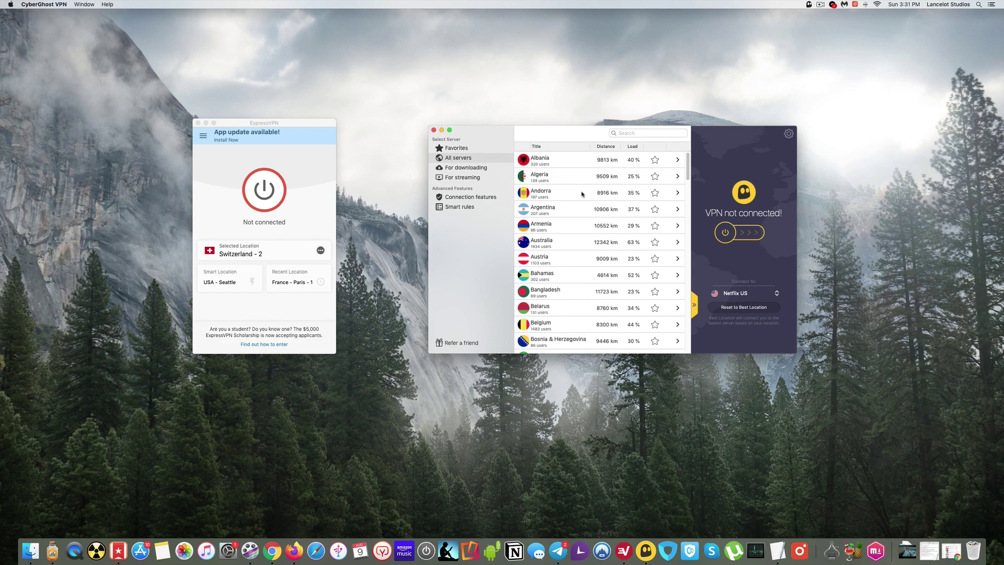
{"action": "scroll", "coordinate": [583, 196], "scroll_direction": "down", "scroll_amount": 3}
{"action": "scroll", "coordinate": [574, 201], "scroll_direction": "down", "scroll_amount": 10}
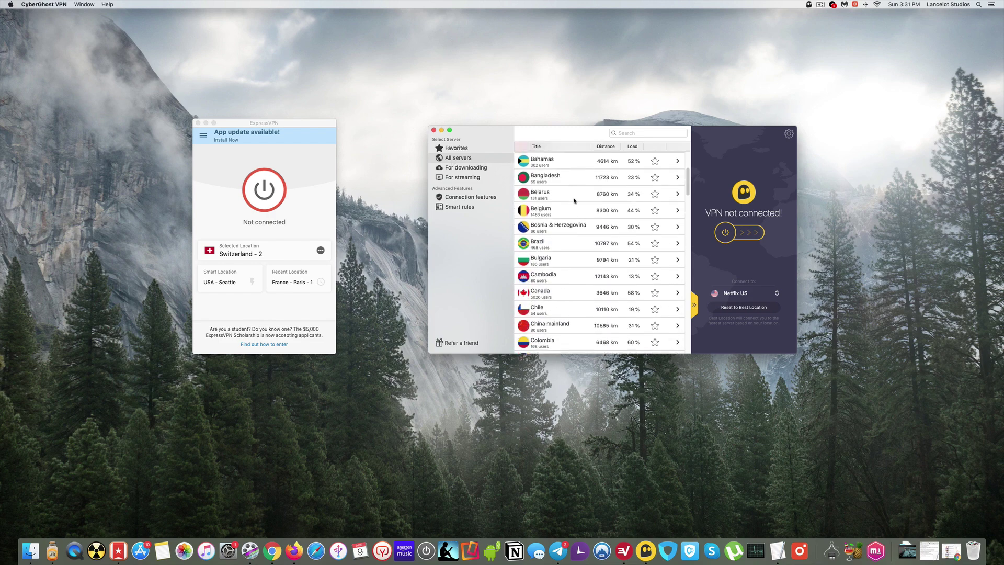
{"action": "scroll", "coordinate": [574, 201], "scroll_direction": "down", "scroll_amount": 2}
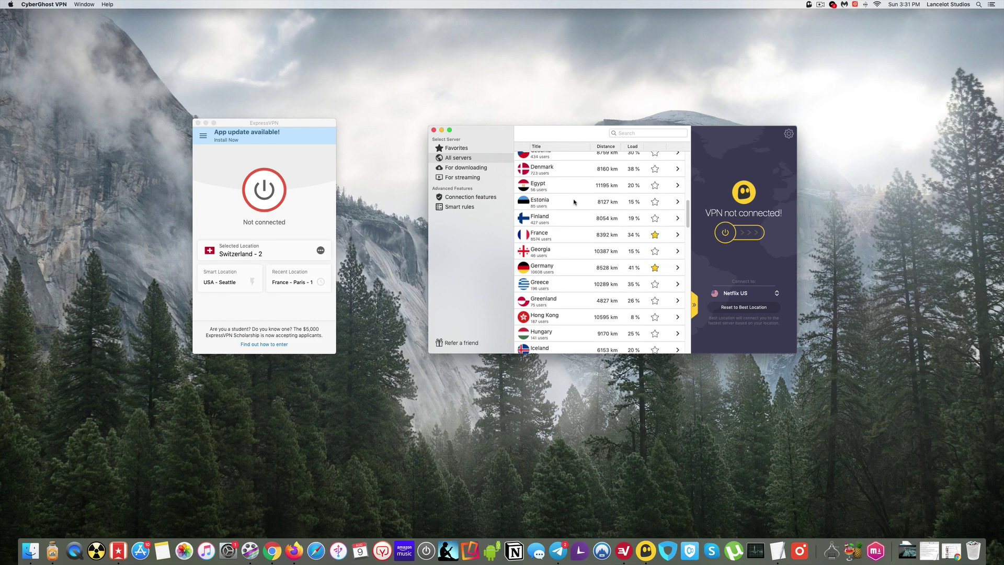
{"action": "scroll", "coordinate": [581, 231], "scroll_direction": "down", "scroll_amount": 1}
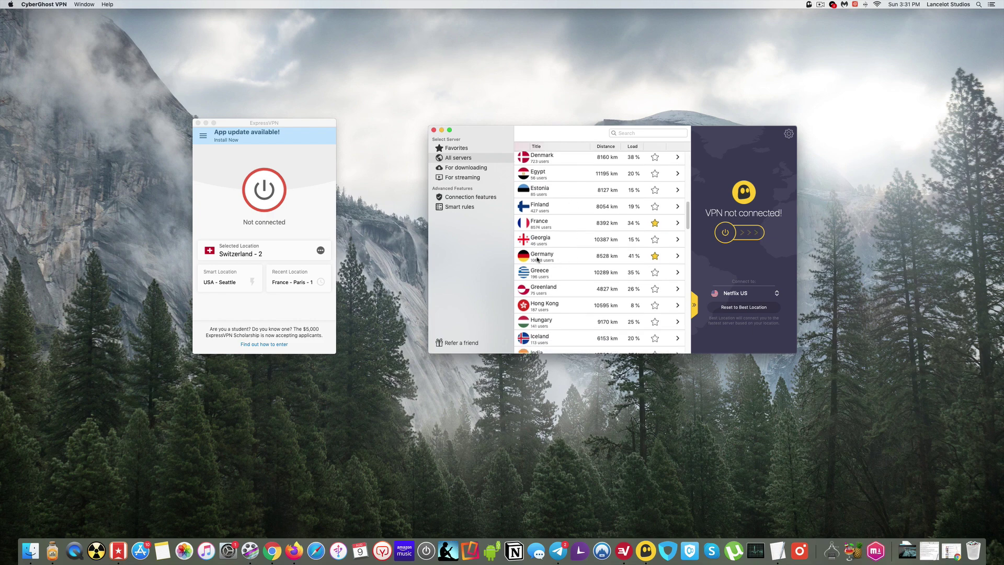
{"action": "left_click", "coordinate": [572, 258]}
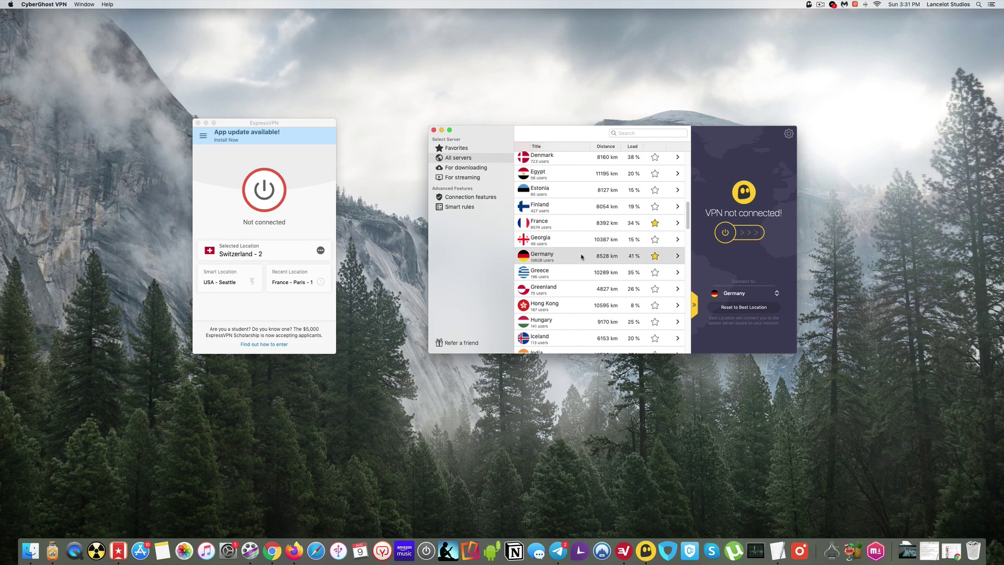
Try Switzerland, Sri Lanka and Spain, ending with Sweden as the connect-to location
{"action": "scroll", "coordinate": [581, 257], "scroll_direction": "down", "scroll_amount": 8}
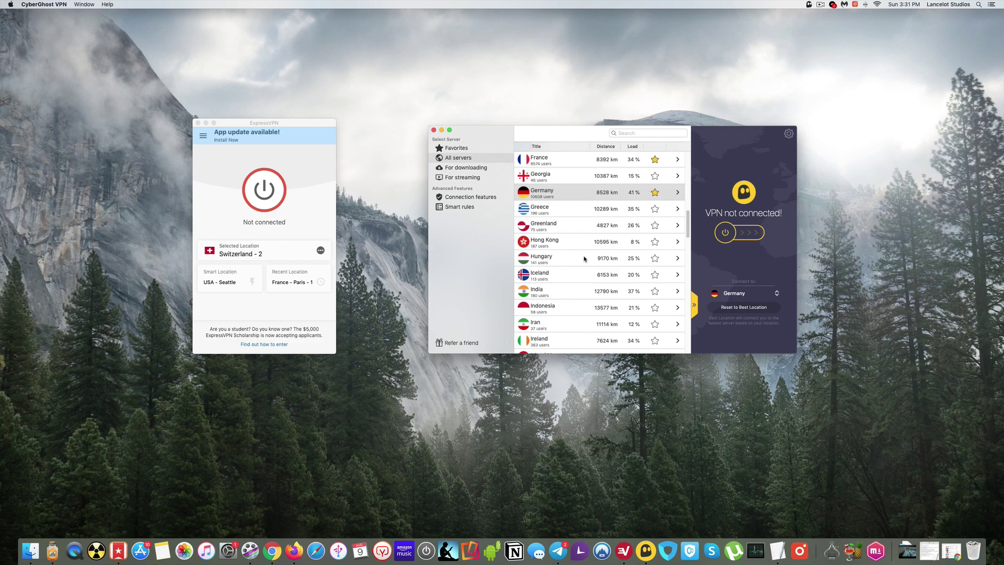
{"action": "left_click_drag", "start_coordinate": [690, 242], "coordinate": [689, 327]}
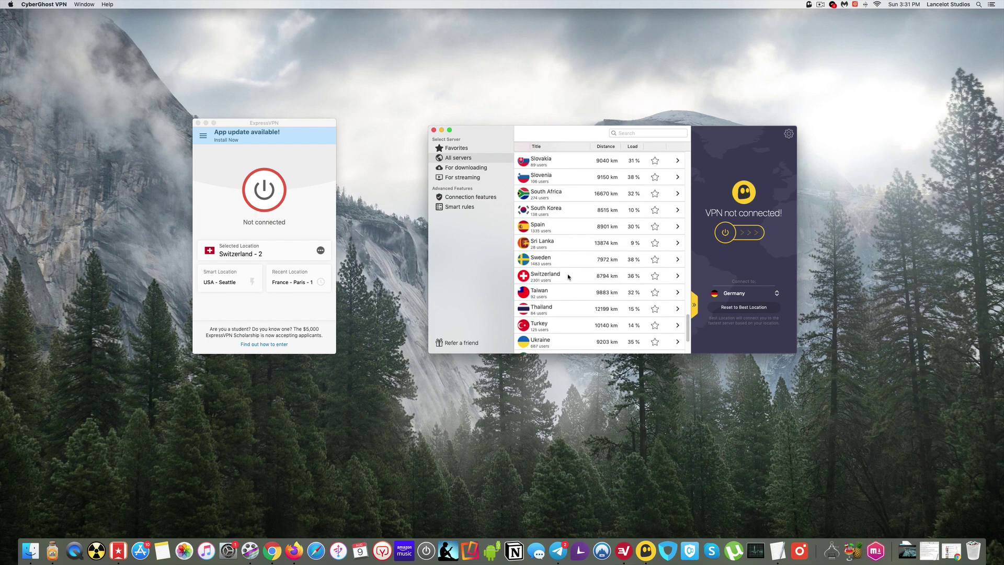
{"action": "left_click", "coordinate": [574, 278]}
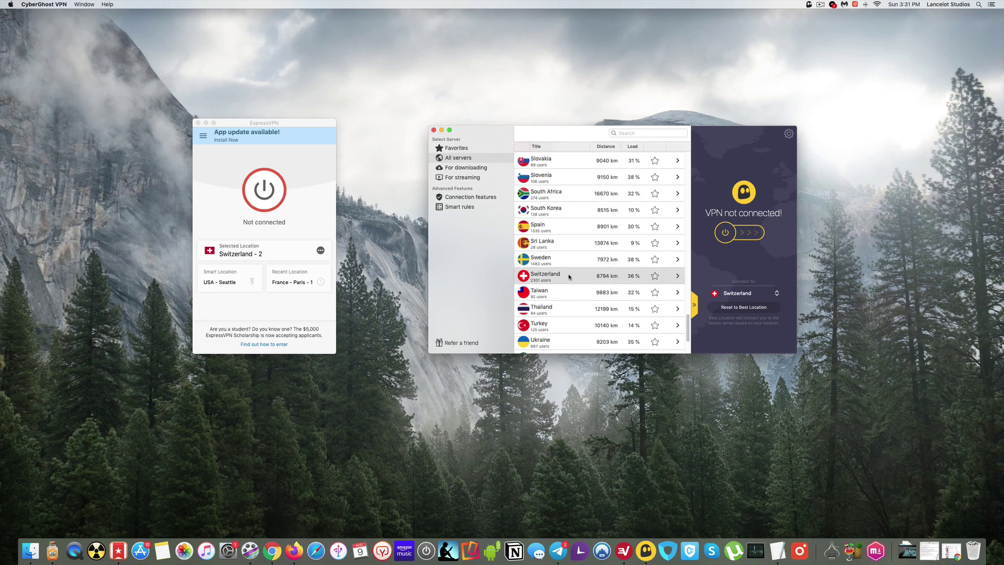
{"action": "left_click", "coordinate": [571, 244]}
{"action": "left_click", "coordinate": [571, 234]}
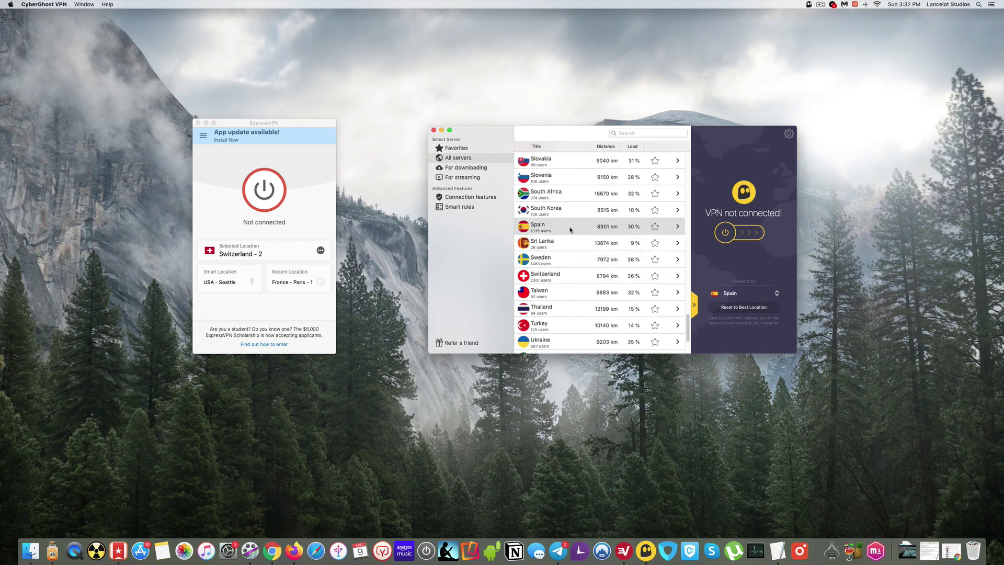
{"action": "left_click", "coordinate": [572, 246]}
{"action": "left_click", "coordinate": [573, 262]}
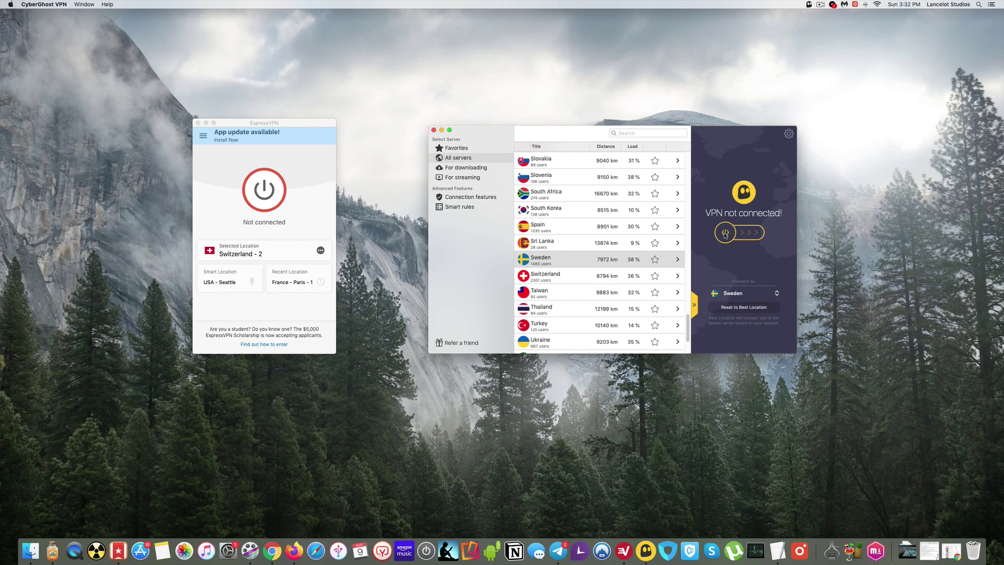
{"action": "scroll", "coordinate": [575, 254], "scroll_direction": "up", "scroll_amount": 2}
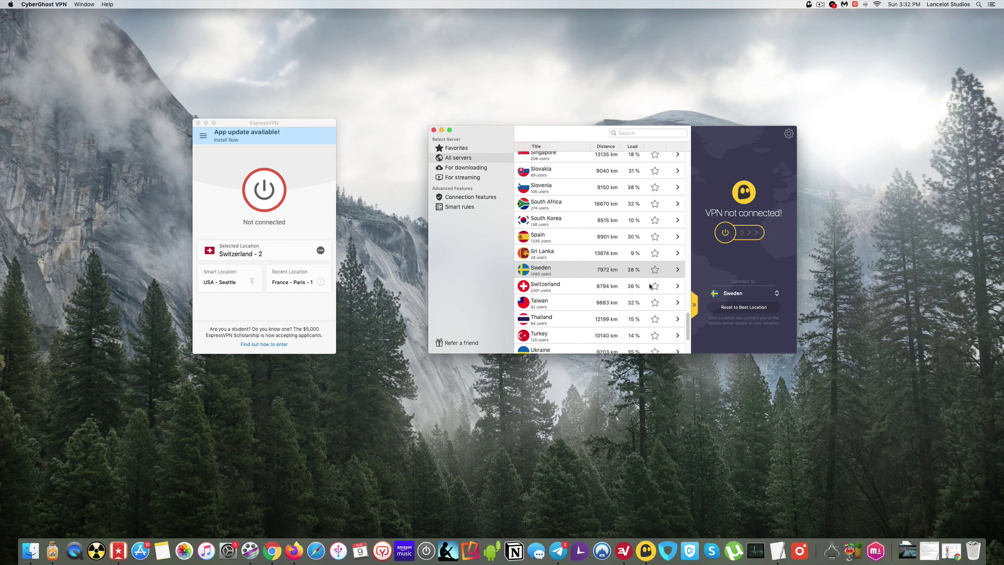
Select Switzerland, star it as a favorite, and view the Favorites list
{"action": "left_click", "coordinate": [590, 286]}
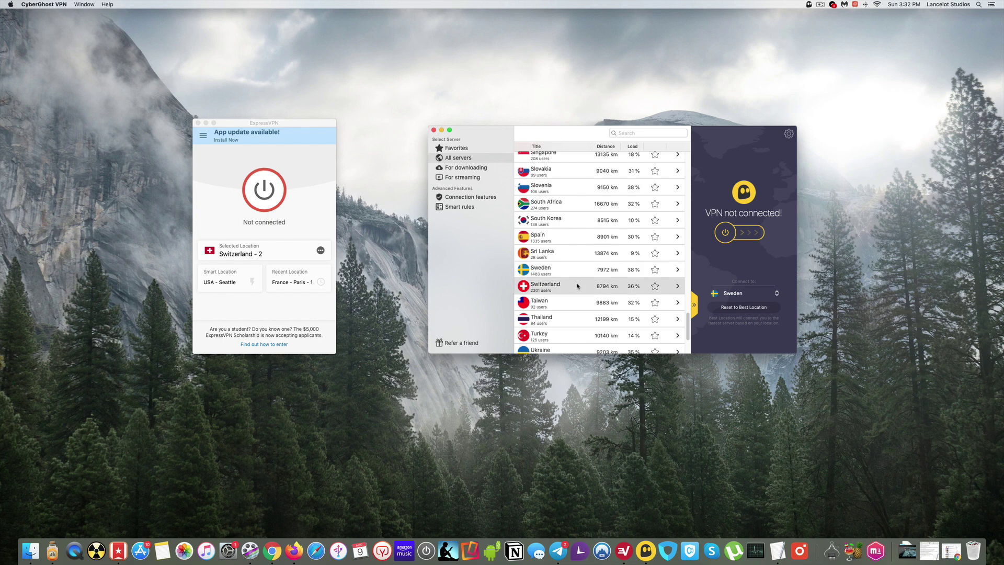
{"action": "left_click", "coordinate": [657, 287]}
{"action": "left_click", "coordinate": [456, 150]}
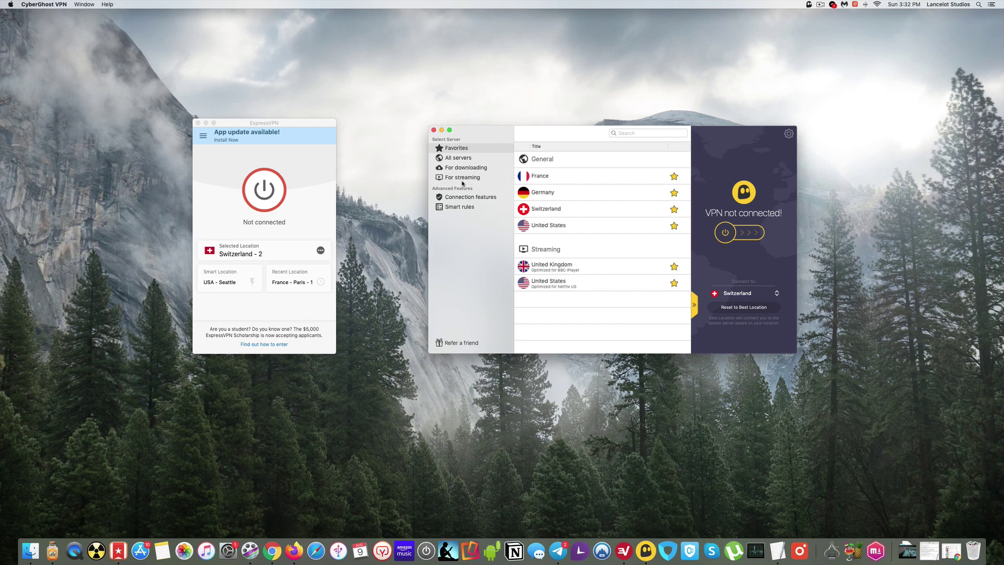
Browse For downloading, then scroll the For streaming list of Netflix, BBC iPlayer and Disney+ servers
{"action": "left_click", "coordinate": [459, 158]}
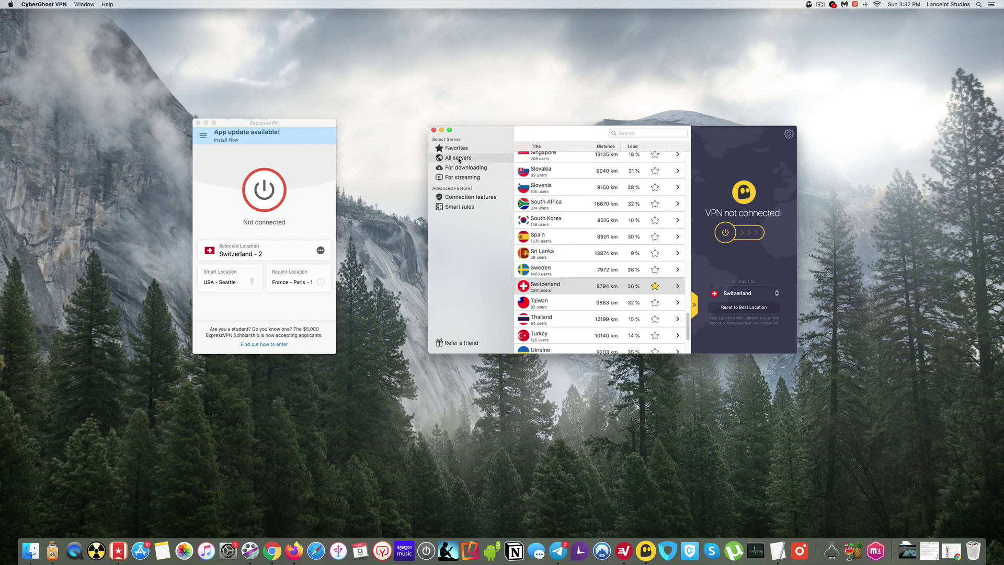
{"action": "left_click", "coordinate": [472, 168]}
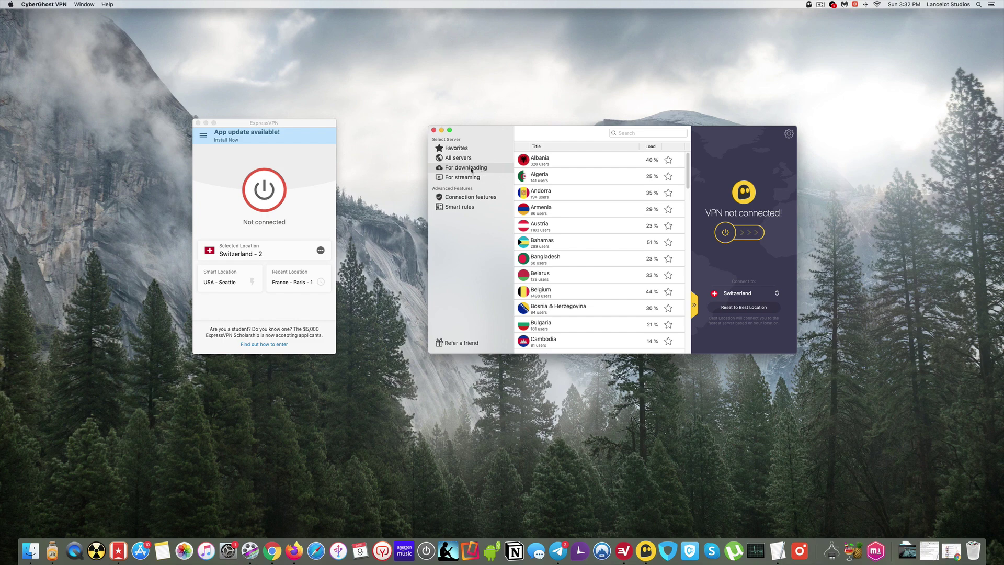
{"action": "left_click", "coordinate": [472, 178]}
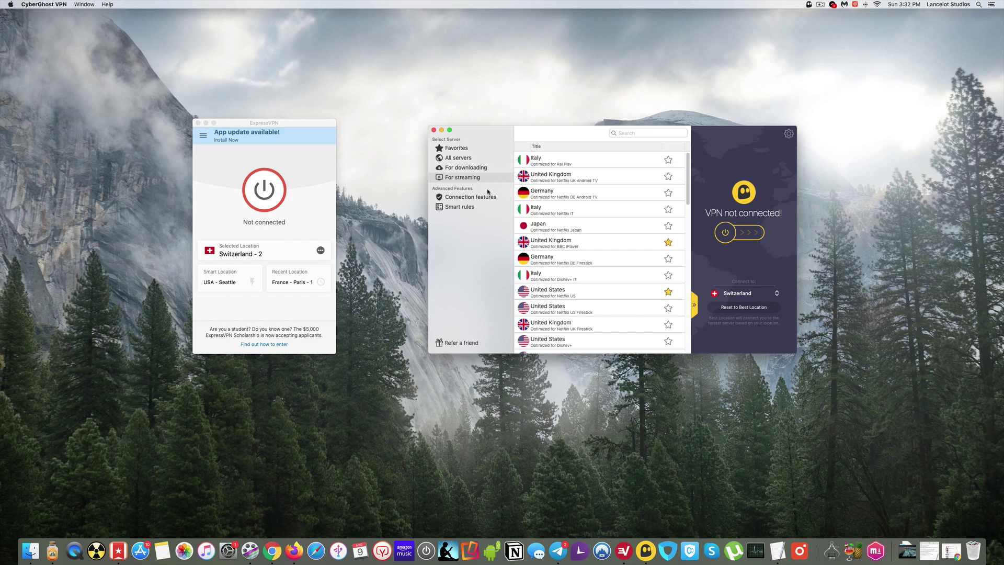
{"action": "scroll", "coordinate": [580, 229], "scroll_direction": "down", "scroll_amount": 1}
{"action": "scroll", "coordinate": [580, 229], "scroll_direction": "down", "scroll_amount": 10}
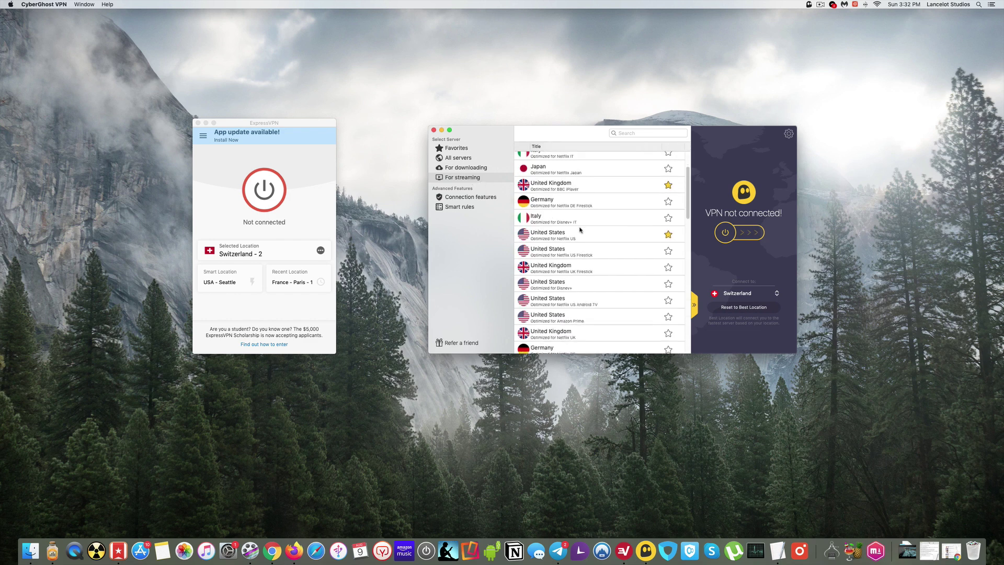
{"action": "scroll", "coordinate": [556, 220], "scroll_direction": "up", "scroll_amount": 10}
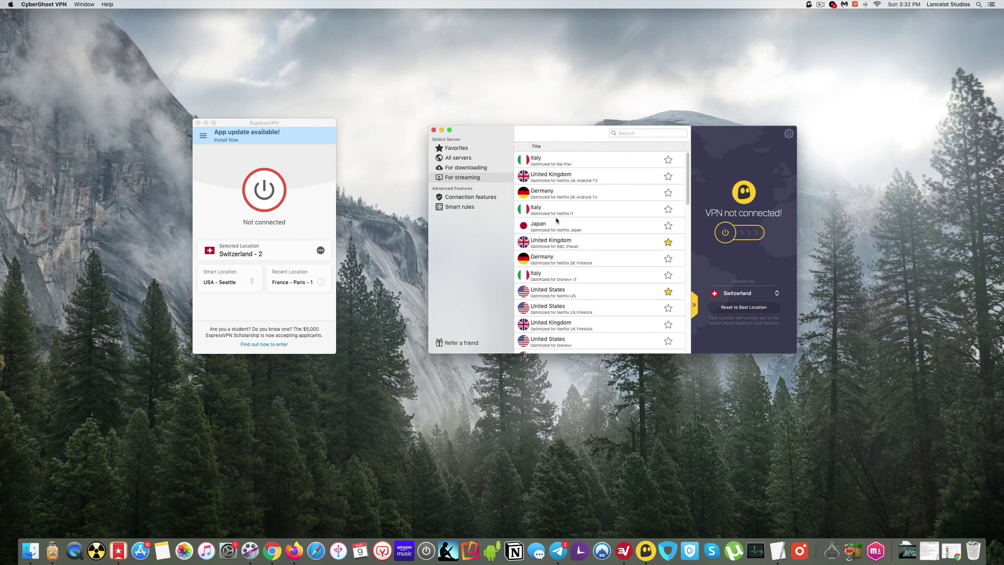